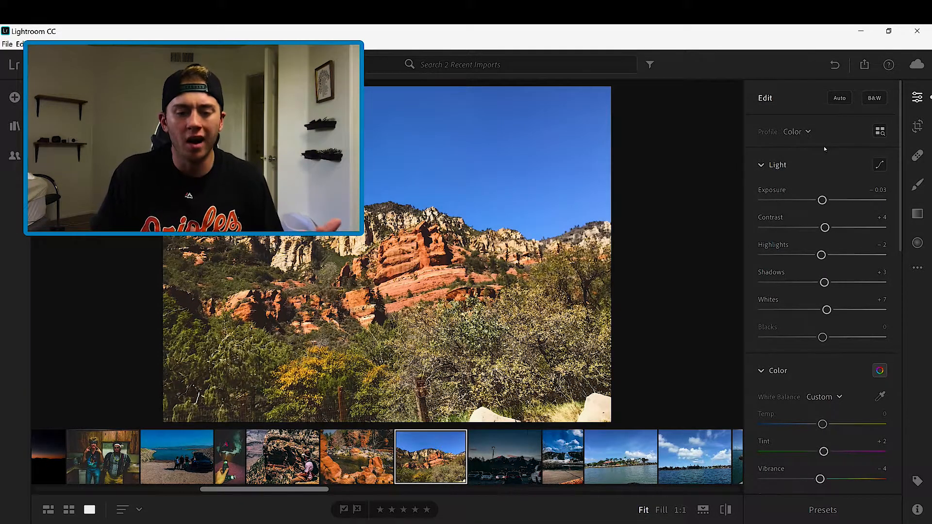
- Look through the Crop, Healing Brush, Brush, Linear Gradient and Radial Gradient tools and their settings
click(918, 127)
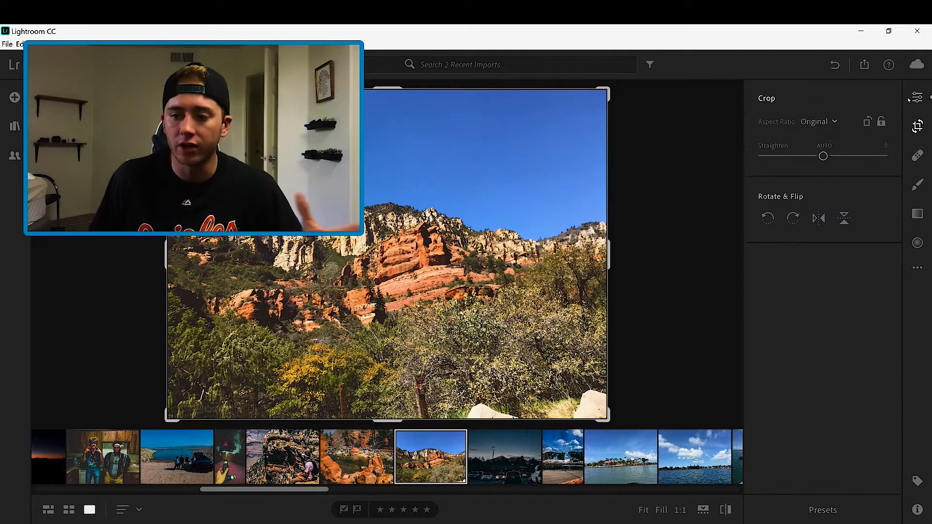
click(910, 99)
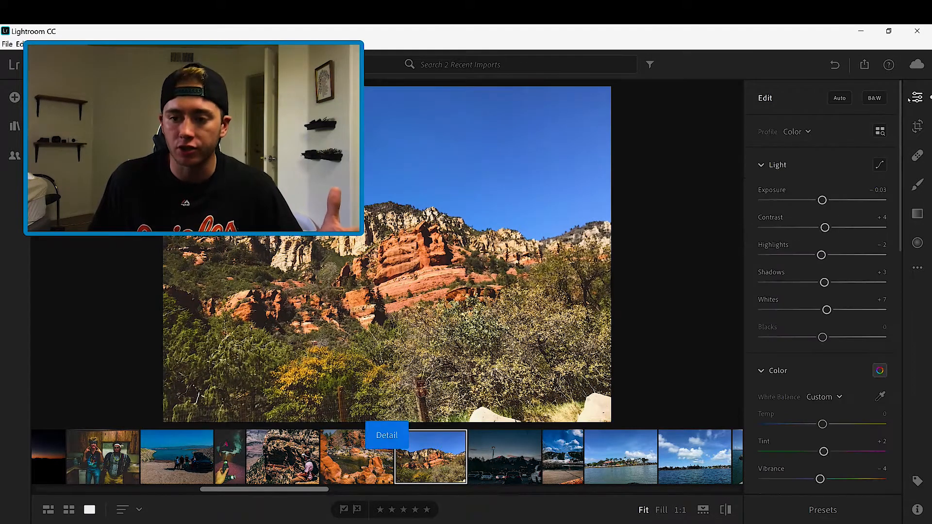
click(917, 125)
click(917, 154)
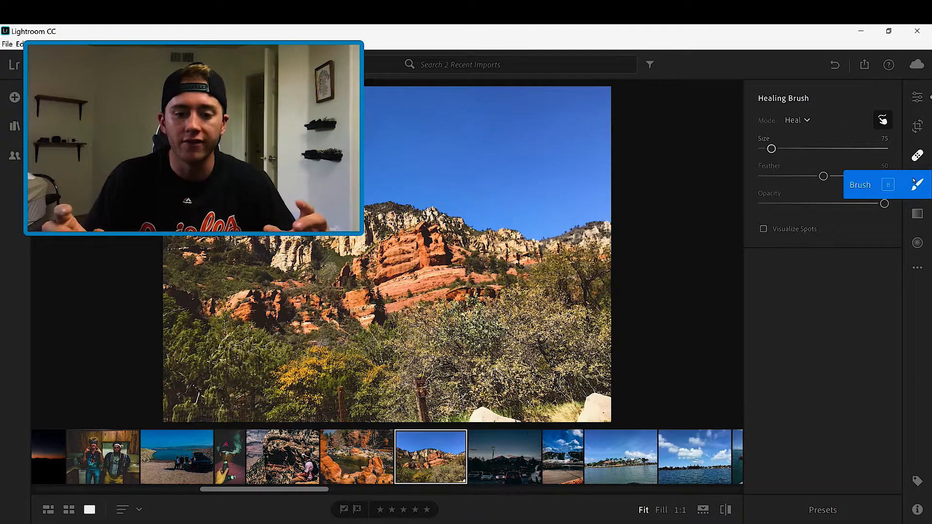
click(916, 182)
click(917, 214)
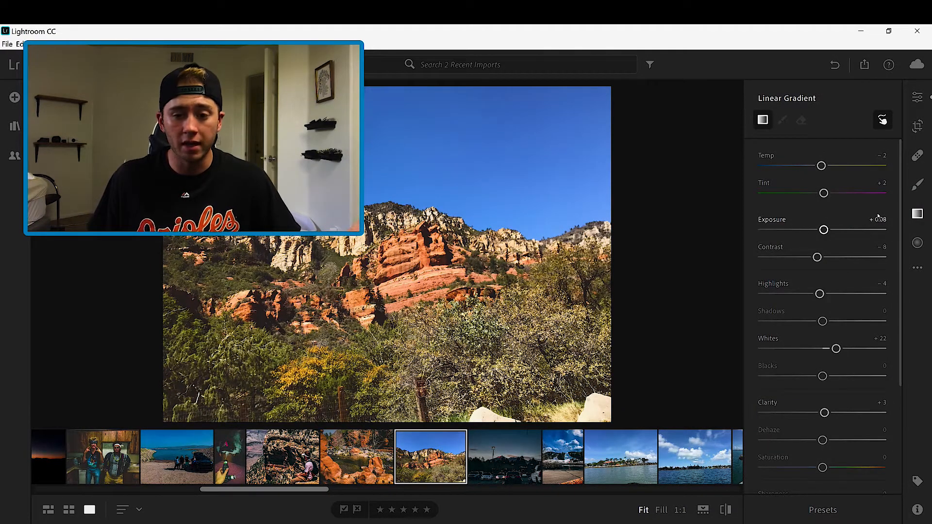
click(916, 242)
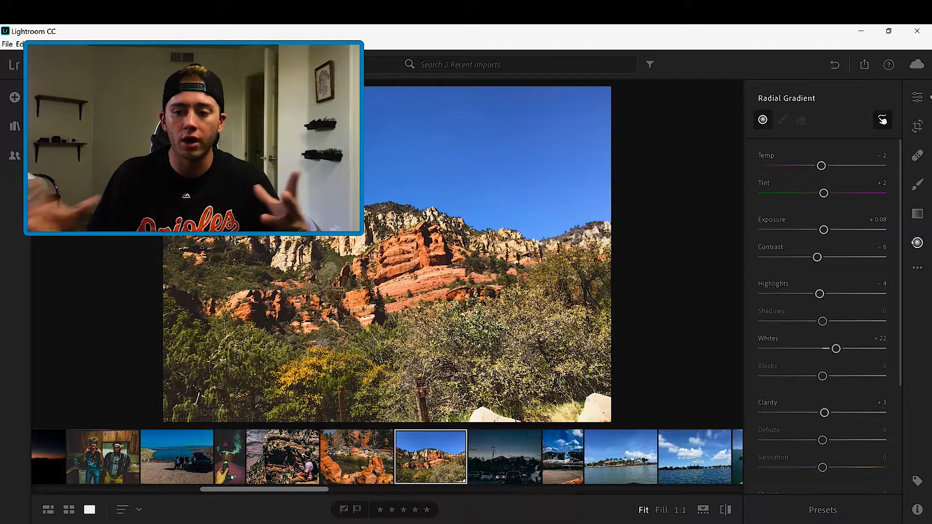
click(915, 242)
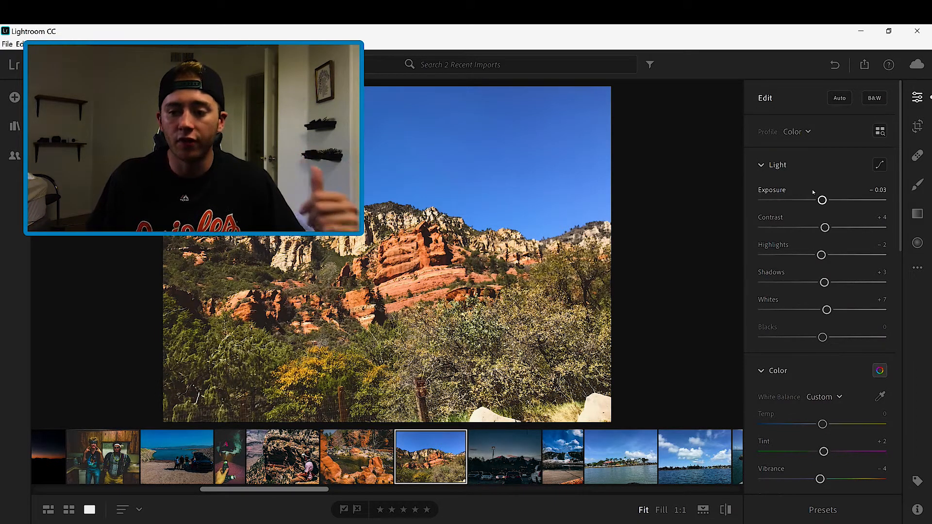
- Set the desert photo's Exposure to −1.38 and Contrast to +40
drag(822, 200, 801, 195)
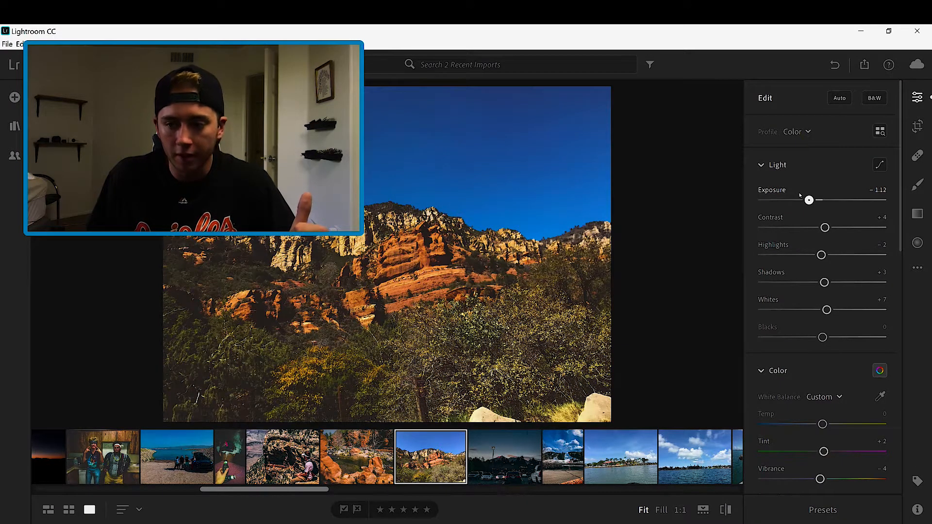
drag(801, 195, 798, 197)
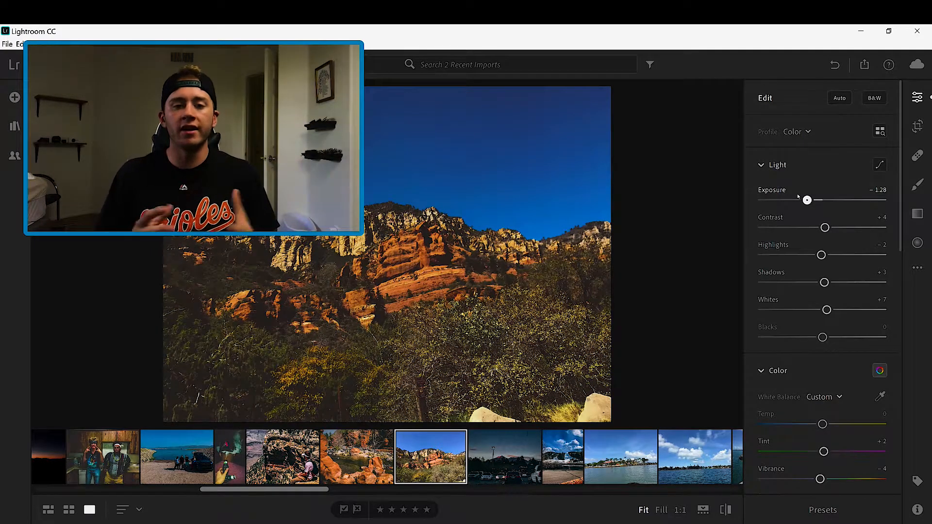
drag(798, 197, 796, 197)
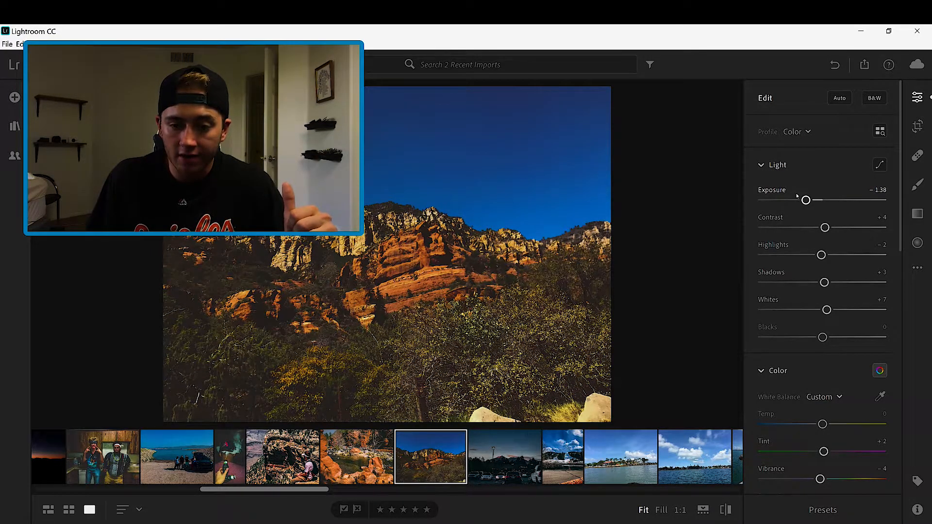
drag(808, 215, 791, 225)
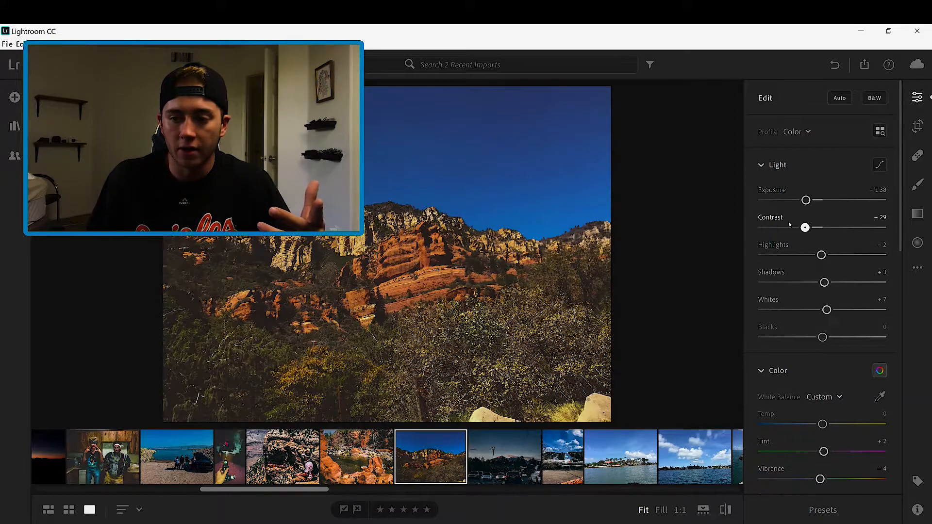
drag(790, 224, 746, 229)
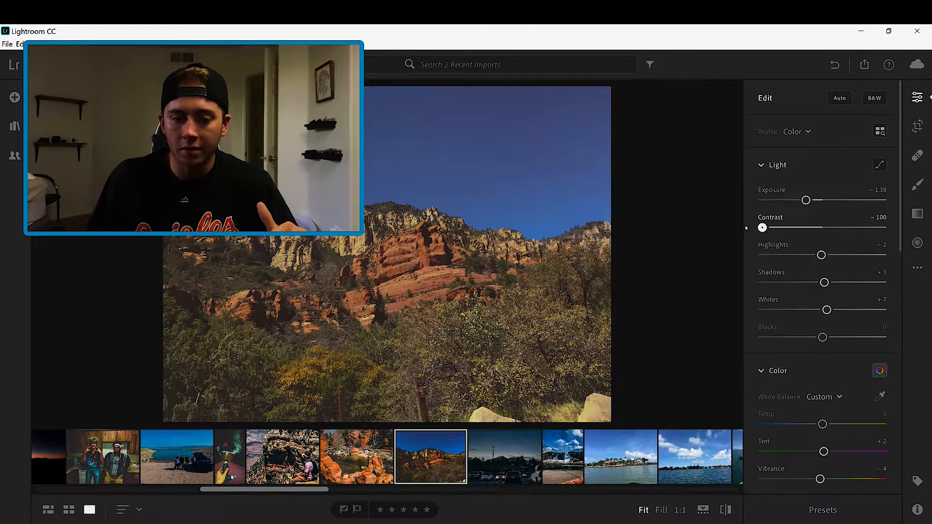
drag(746, 229, 847, 228)
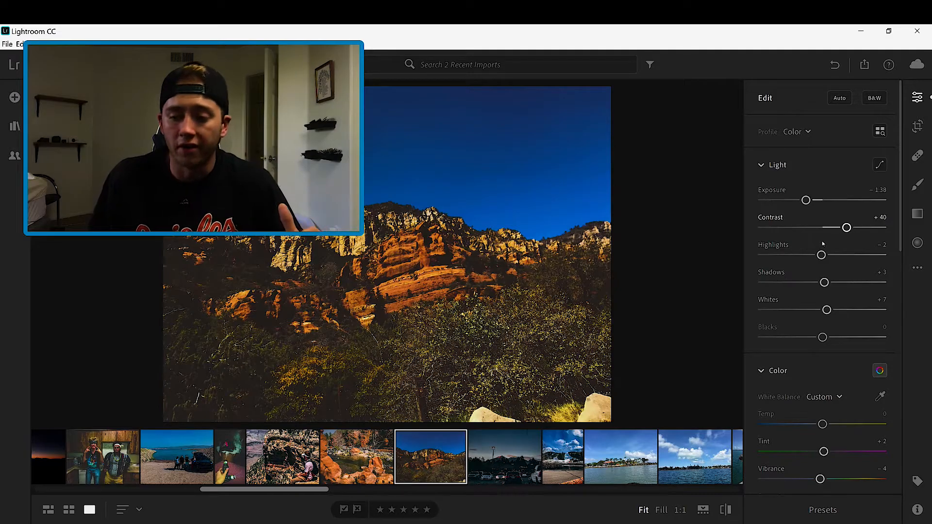
- Set the photo's Highlights to −16, Shadows to −18 and Blacks to −13
drag(824, 244, 778, 238)
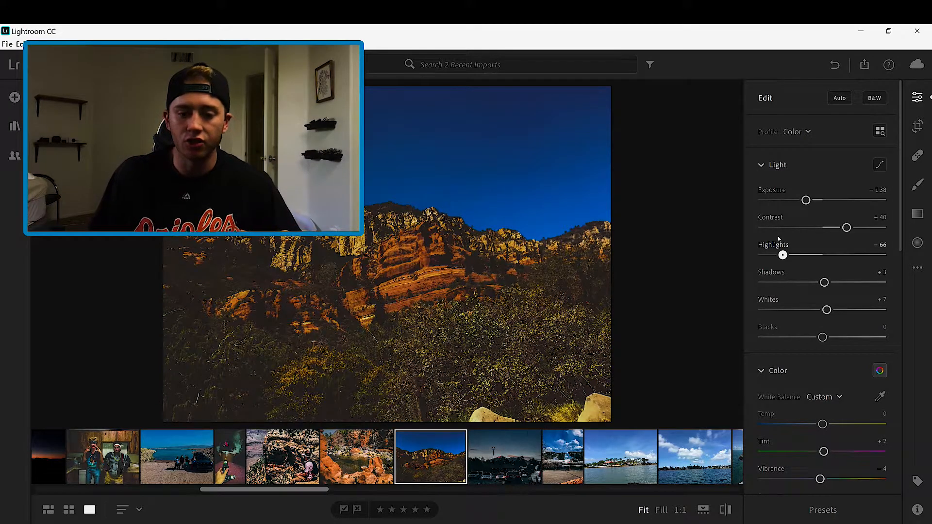
drag(783, 255, 813, 255)
drag(825, 282, 825, 282)
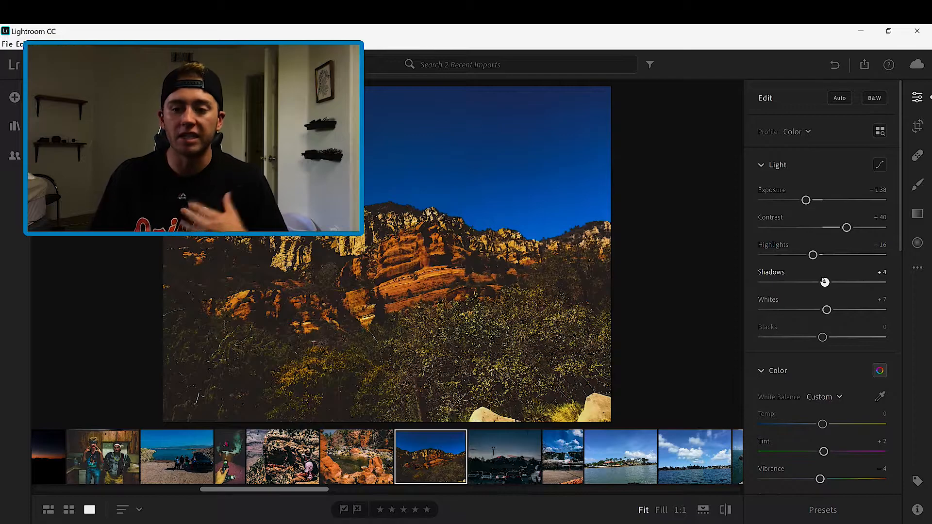
drag(825, 282, 802, 289)
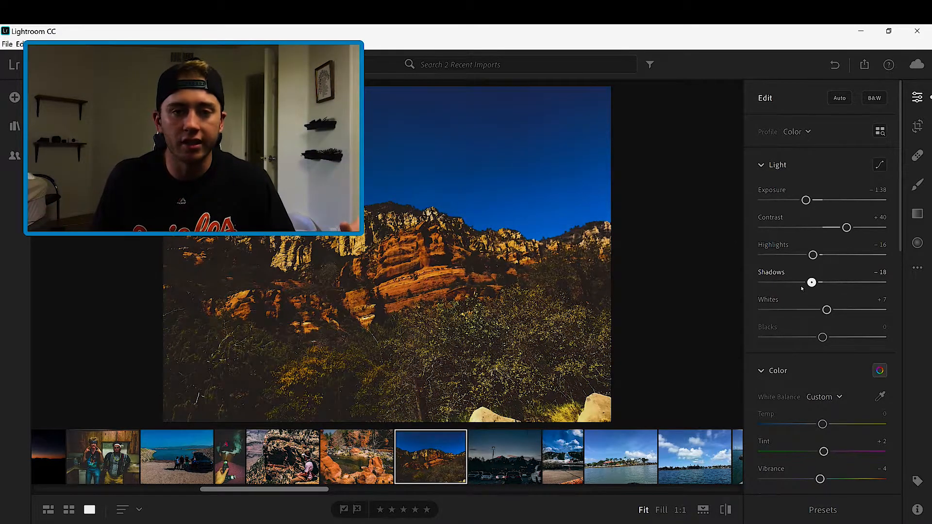
mouse_move(823, 338)
mouse_down()
mouse_move(846, 337)
mouse_move(806, 334)
mouse_up()
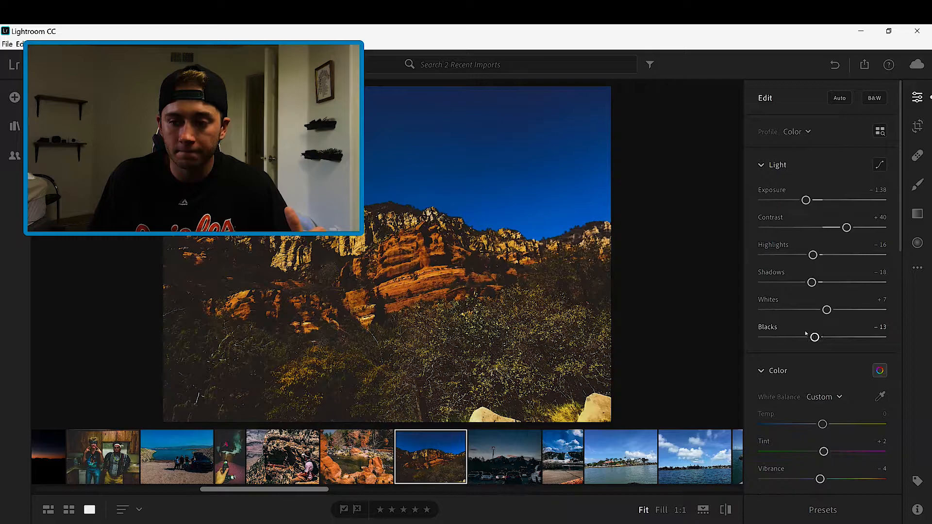
- Adjust the photo's overall color to Temp −4, Tint −8, Vibrance +5 and Saturation +1
scroll(805, 333, down, 4)
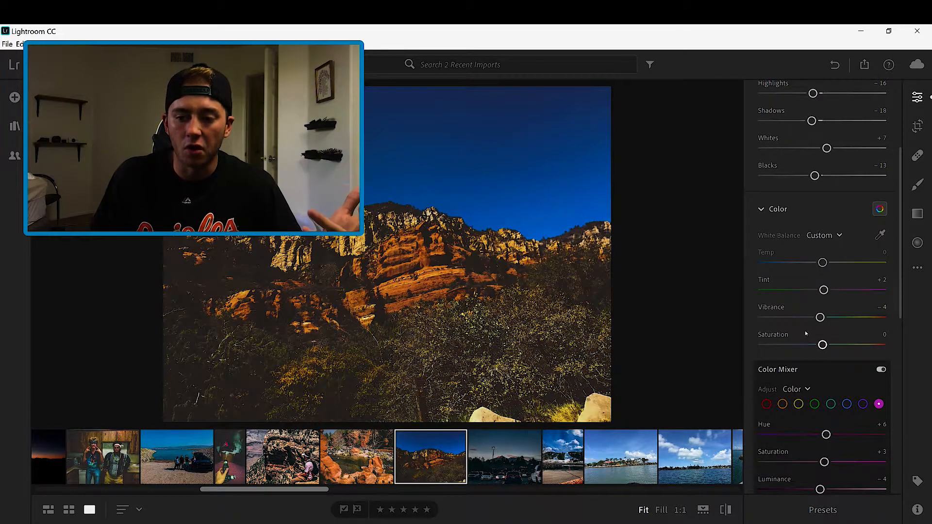
drag(823, 262, 836, 262)
double_click(814, 250)
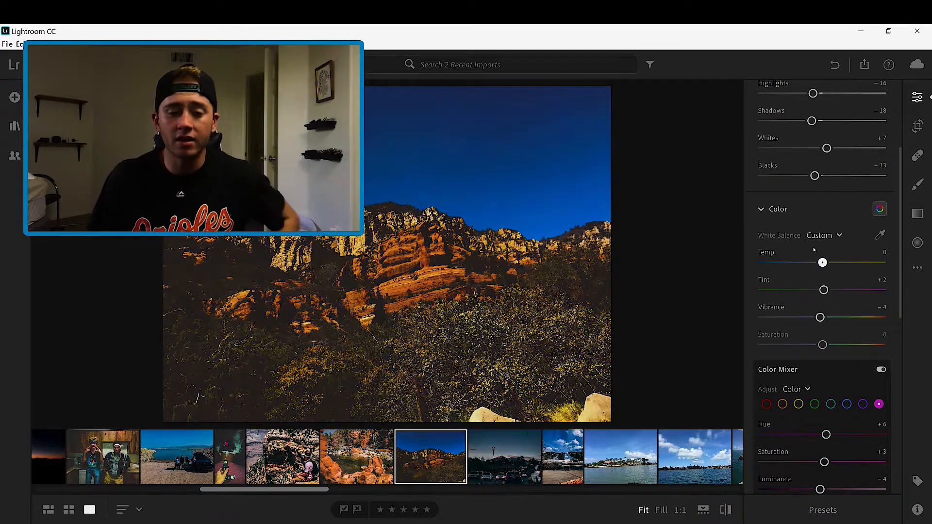
click(815, 250)
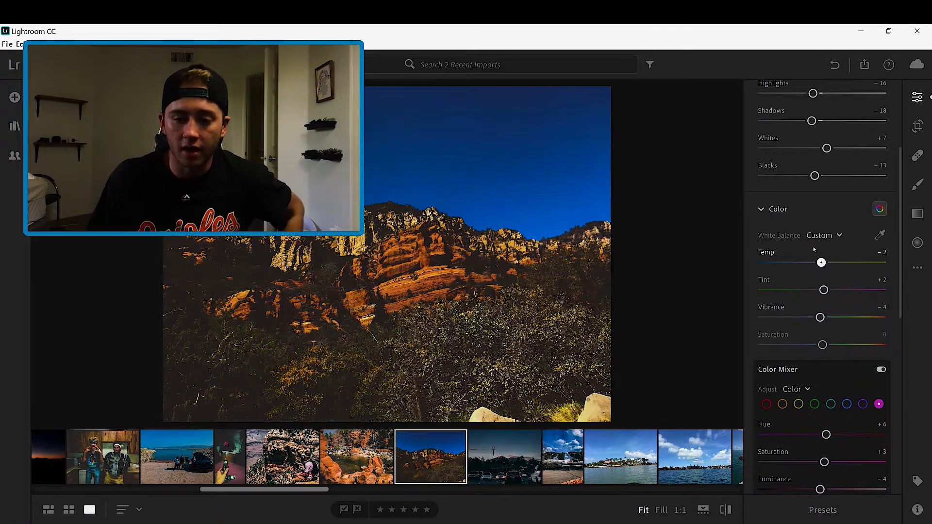
drag(814, 250, 763, 287)
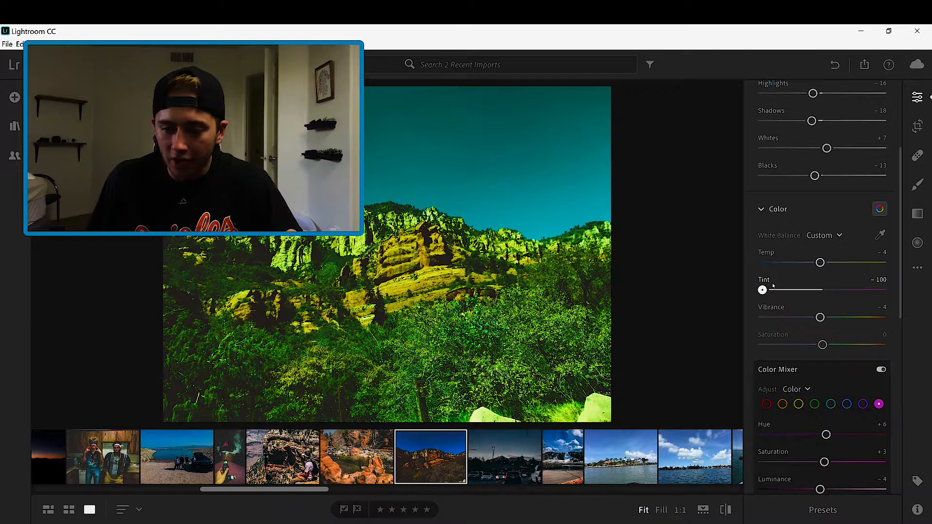
drag(774, 286, 858, 303)
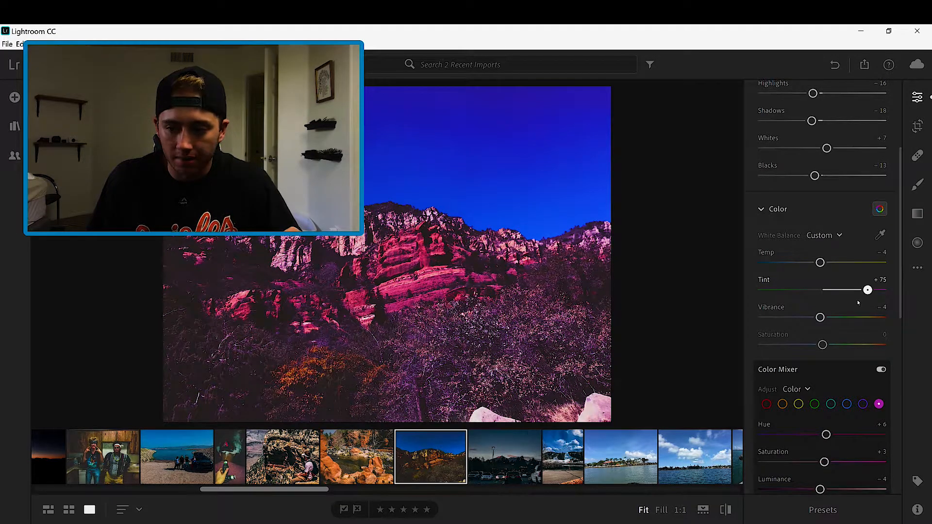
drag(858, 303, 817, 293)
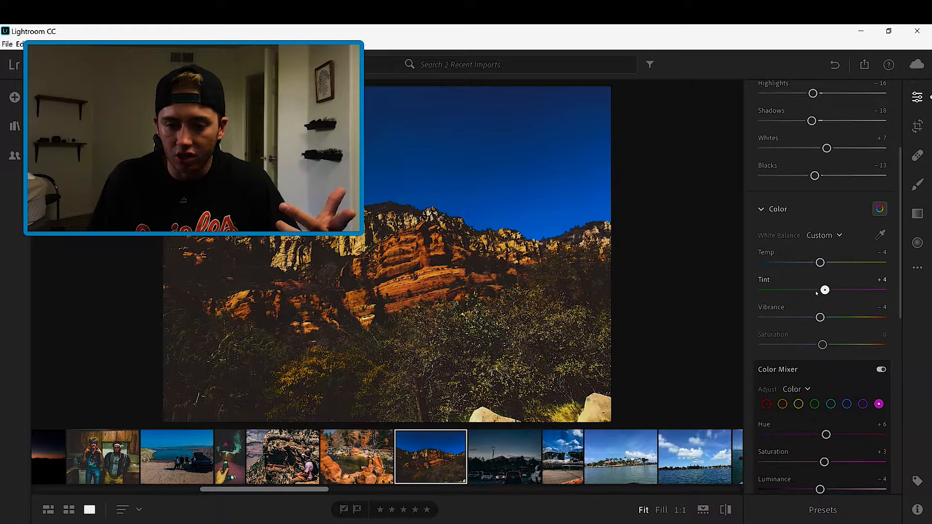
drag(817, 294, 810, 292)
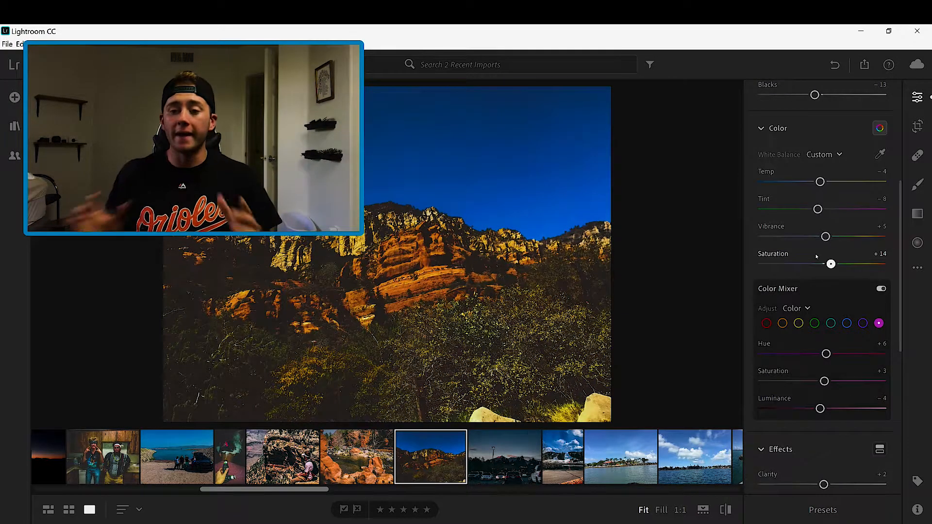
drag(817, 256, 815, 257)
- In the Color Mixer, set purple to Hue −23, Saturation +30 and Luminance +100
scroll(816, 257, down, 2)
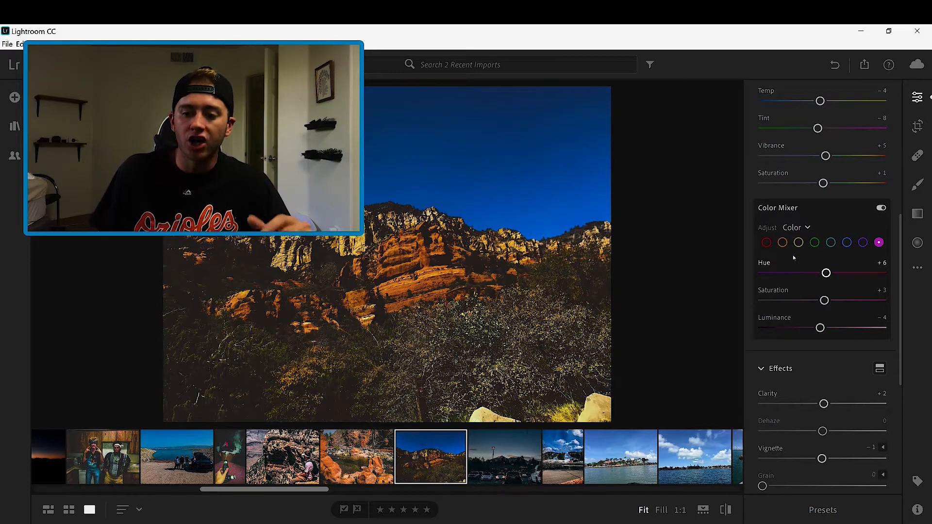
click(863, 242)
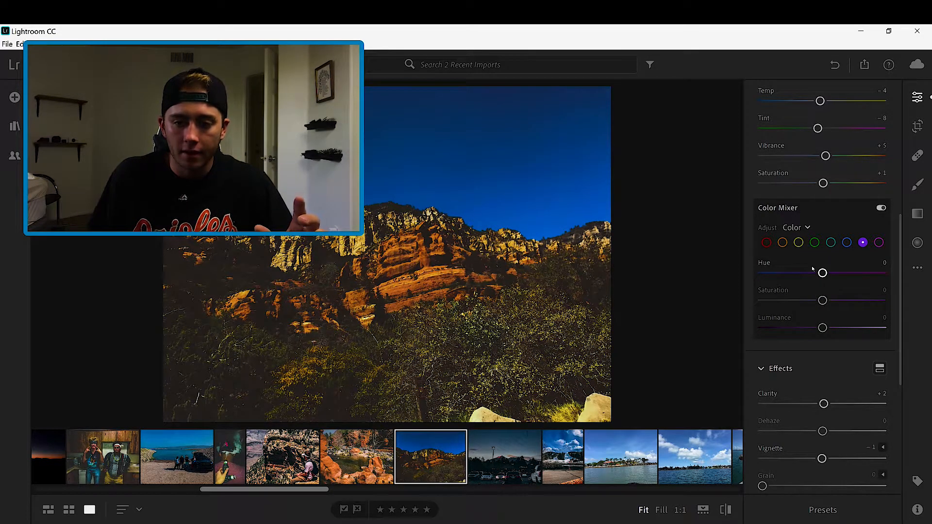
drag(804, 265, 832, 287)
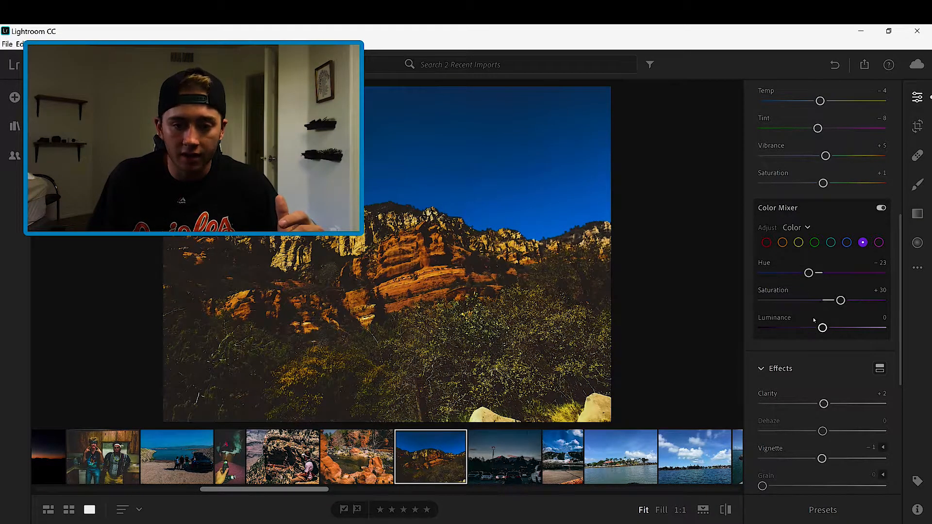
drag(823, 328, 879, 328)
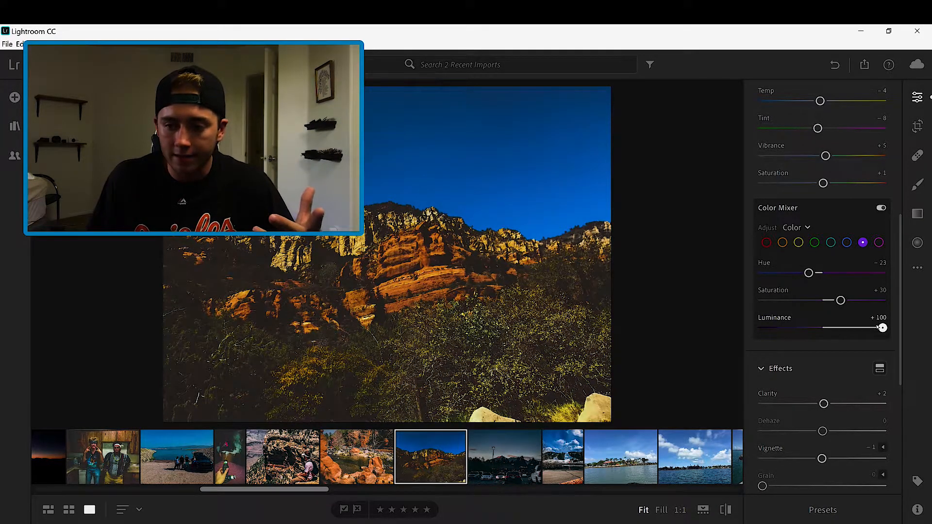
- In the Color Mixer, set blue to Hue +11, Saturation +18 and Luminance +60
click(846, 242)
mouse_move(815, 268)
mouse_down()
mouse_move(782, 270)
mouse_move(825, 272)
mouse_up()
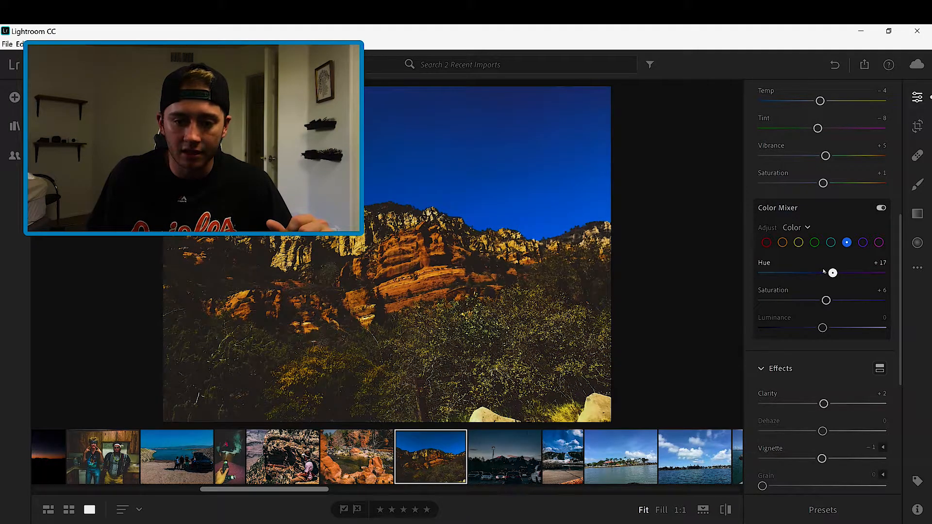
mouse_move(826, 300)
mouse_down()
mouse_move(872, 300)
mouse_move(831, 300)
mouse_move(820, 271)
mouse_move(830, 272)
mouse_move(826, 295)
mouse_up()
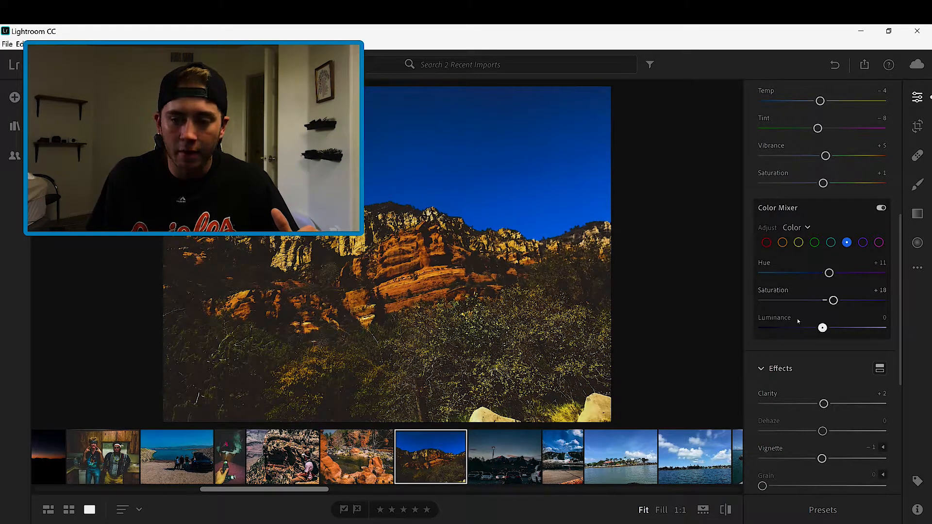
drag(822, 328, 851, 328)
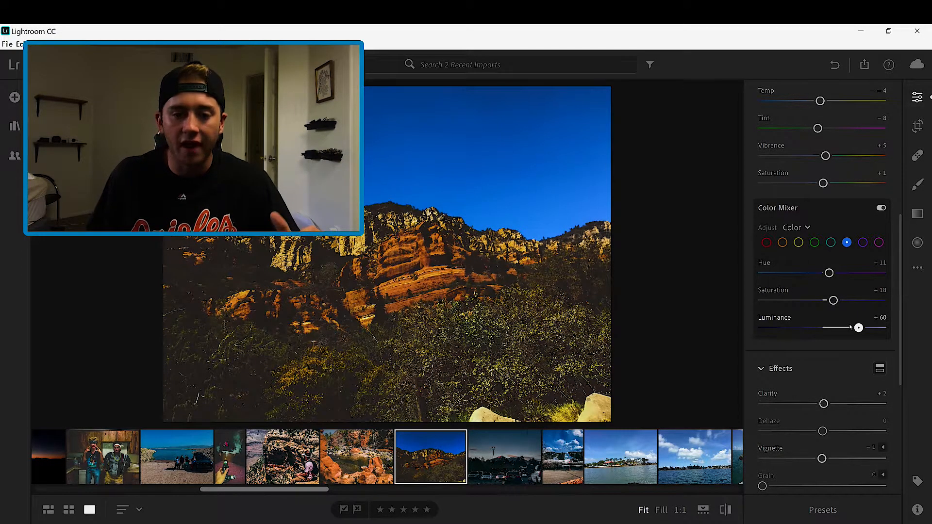
- In the Color Mixer, set green to Hue +51, Saturation +3 and Luminance −43
click(831, 243)
click(815, 243)
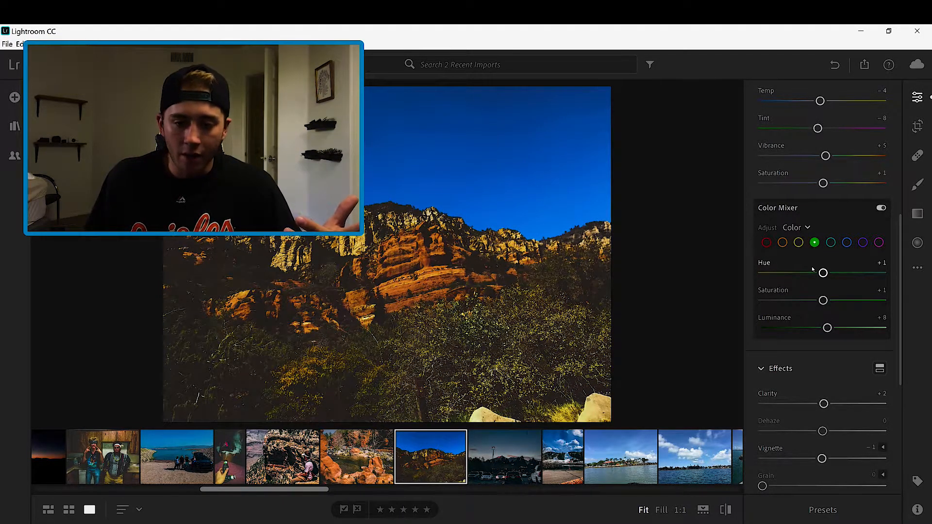
drag(823, 273, 867, 275)
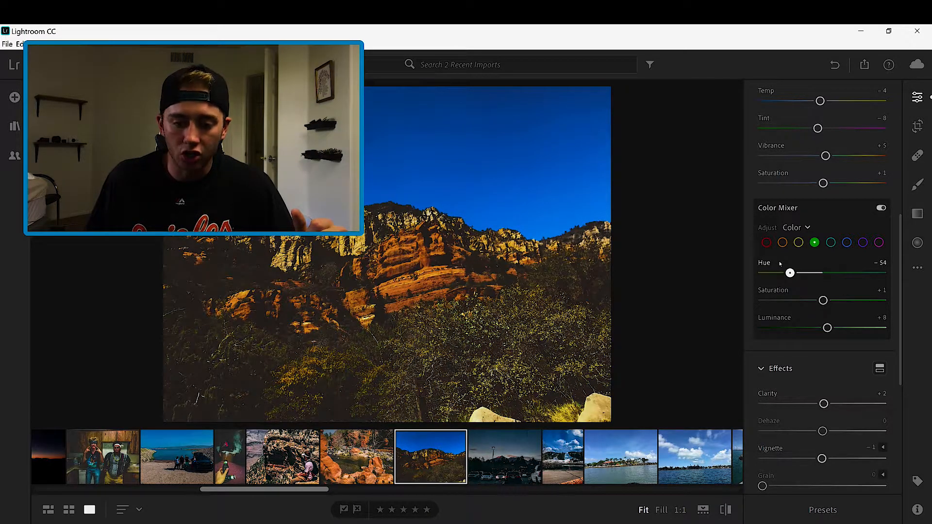
drag(780, 264, 813, 290)
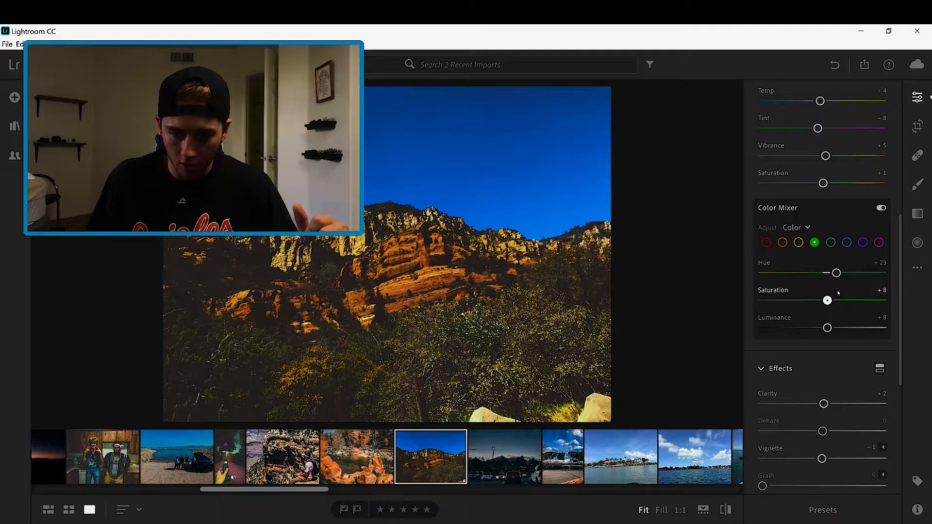
drag(838, 293, 835, 294)
drag(829, 272, 845, 270)
drag(852, 323, 789, 324)
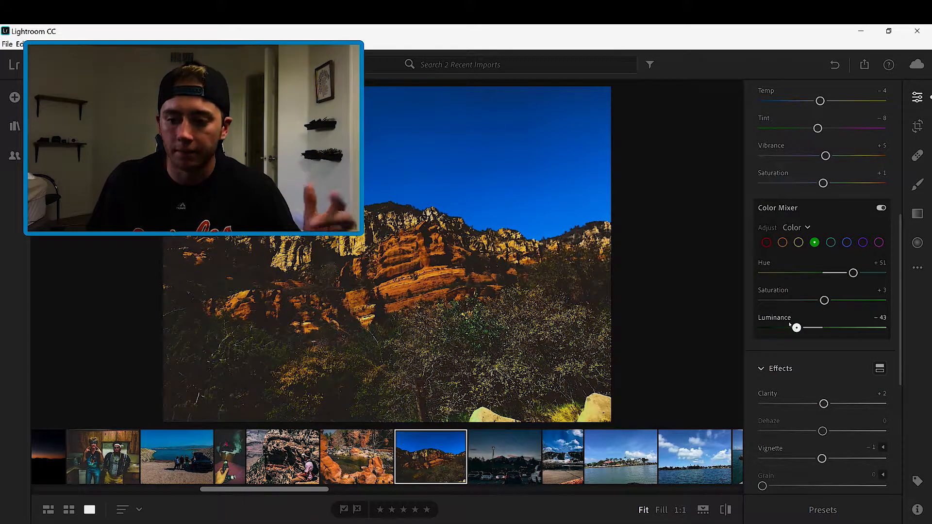
- In the Color Mixer, set orange to Hue −30, Saturation +5 and Luminance +3
click(782, 242)
drag(823, 273, 788, 260)
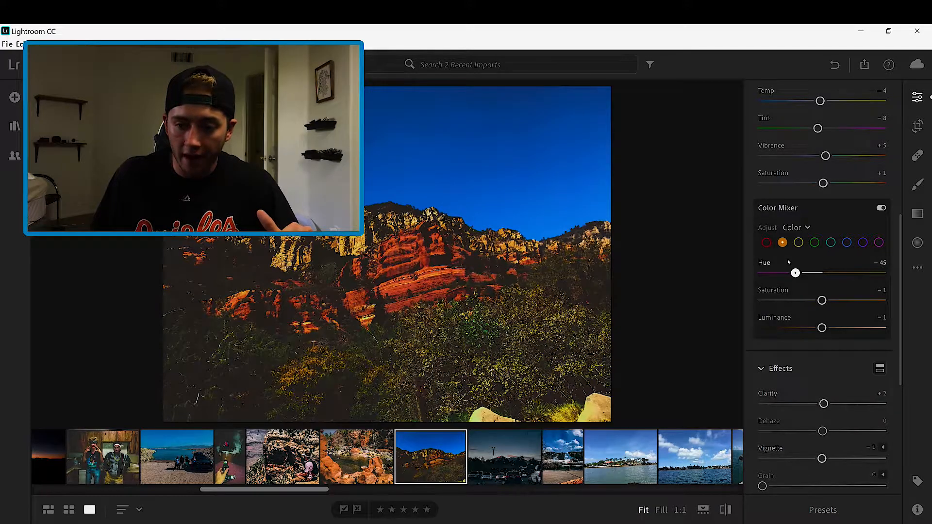
mouse_move(787, 261)
mouse_down()
mouse_move(852, 265)
mouse_move(798, 266)
mouse_up()
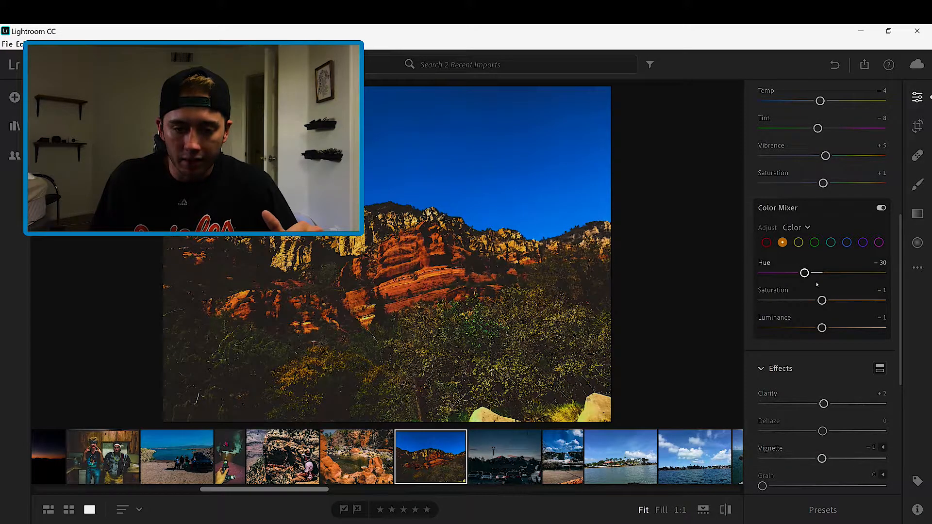
drag(815, 292, 824, 319)
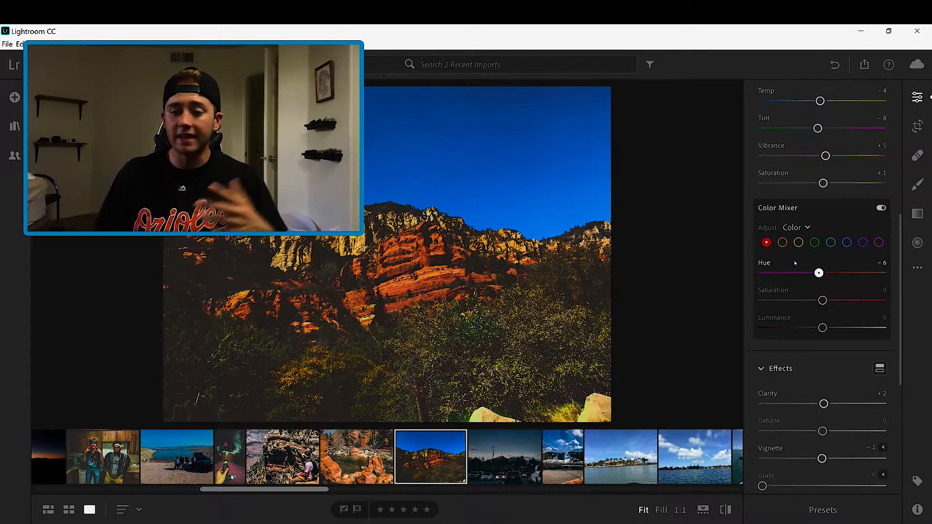
- Adjust the red hue in the Color Mixer, and compare the edited photo with its original
drag(795, 263, 813, 268)
click(782, 243)
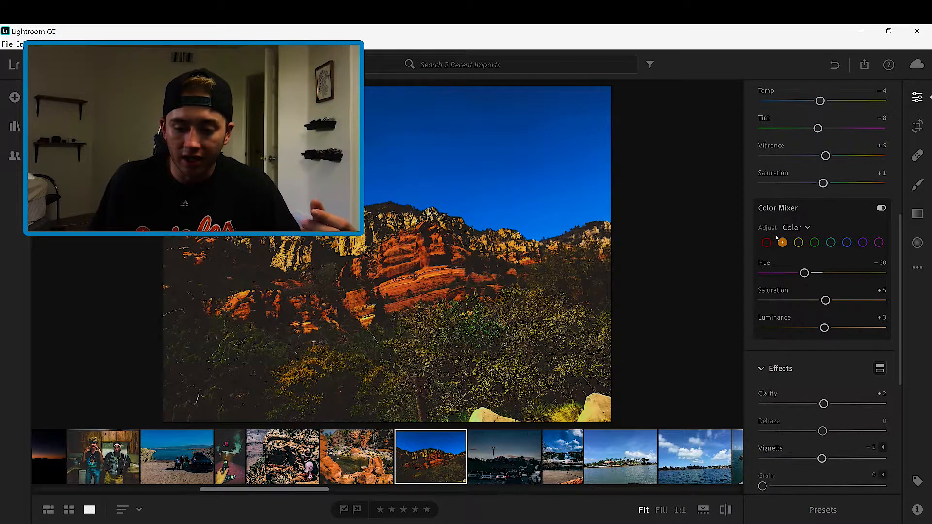
click(717, 505)
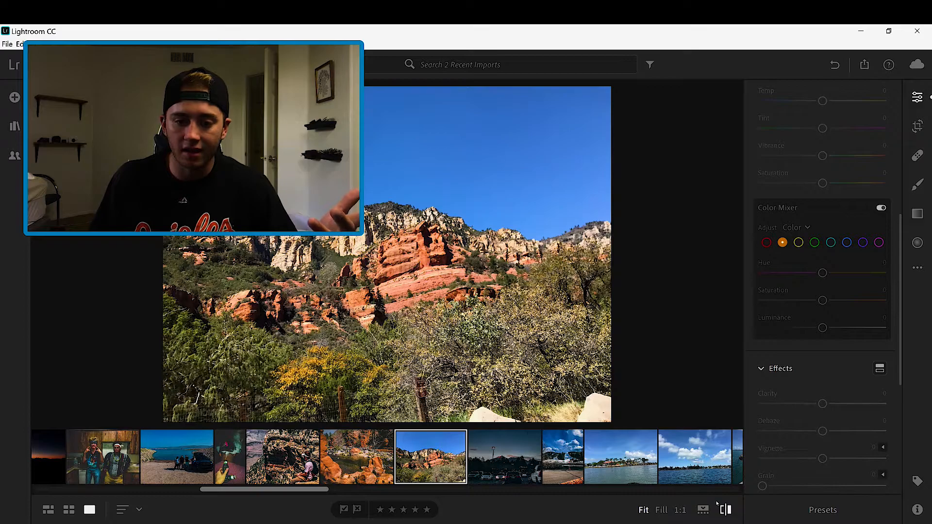
click(717, 505)
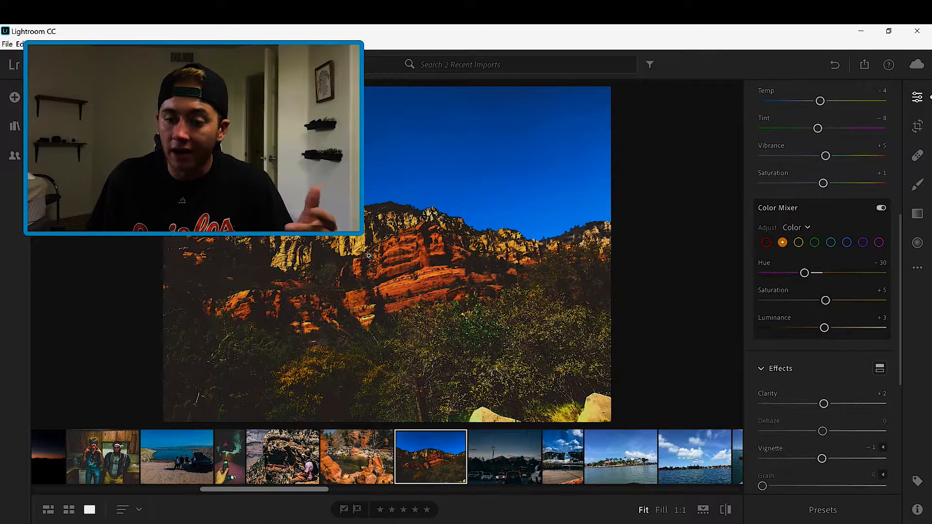
- In the photo's effects, set Clarity to +30 and Dehaze to +35
scroll(783, 347, down, 3)
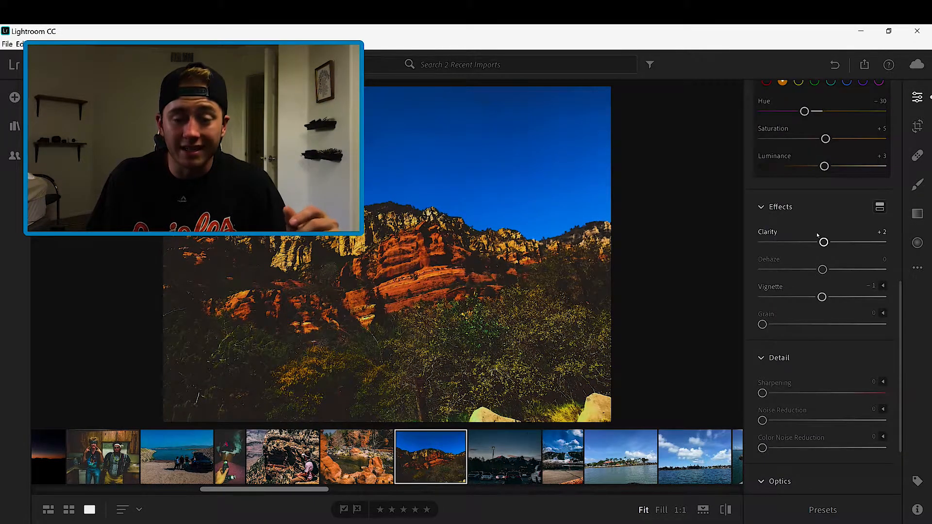
mouse_move(824, 242)
mouse_down()
mouse_move(867, 244)
mouse_move(834, 242)
mouse_up()
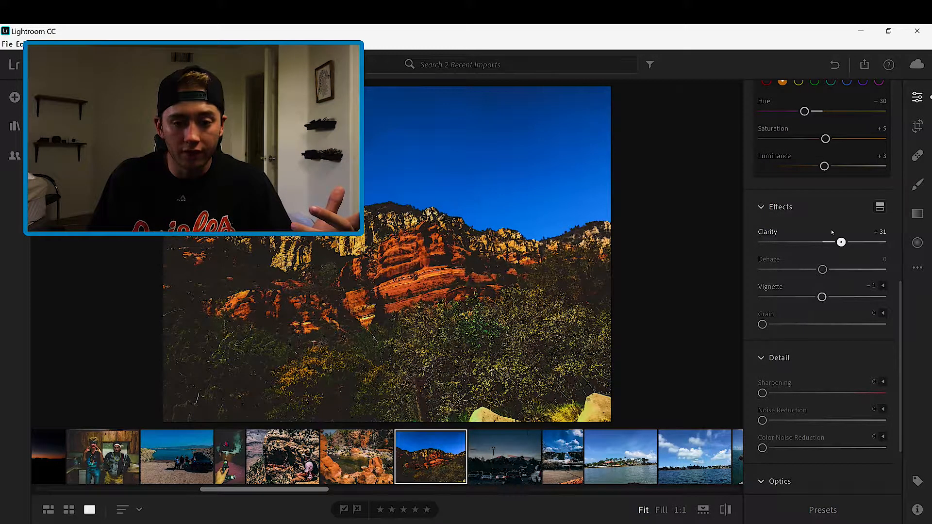
drag(823, 270, 757, 271)
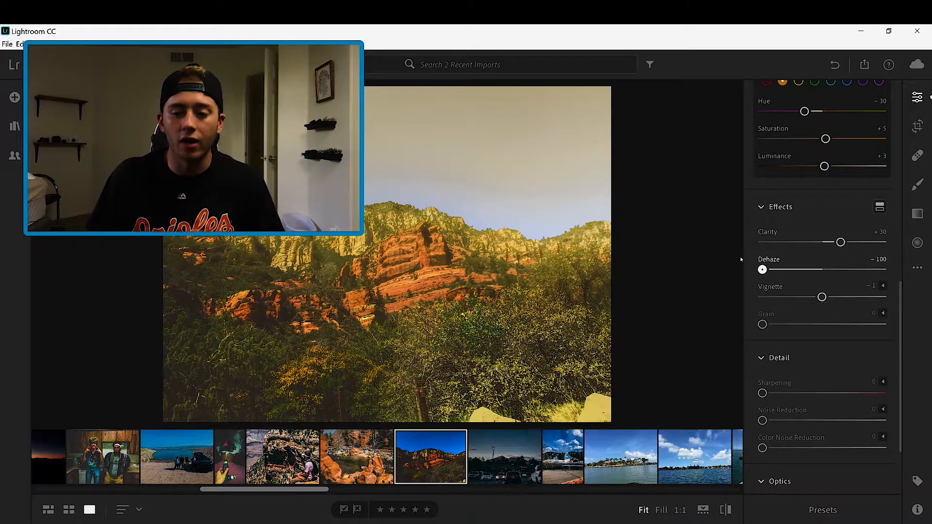
drag(763, 270, 834, 270)
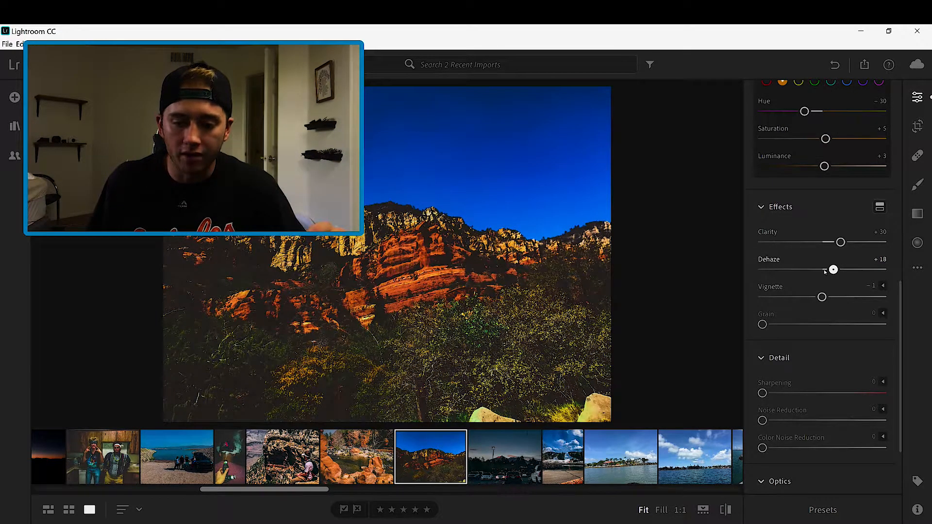
drag(833, 270, 823, 270)
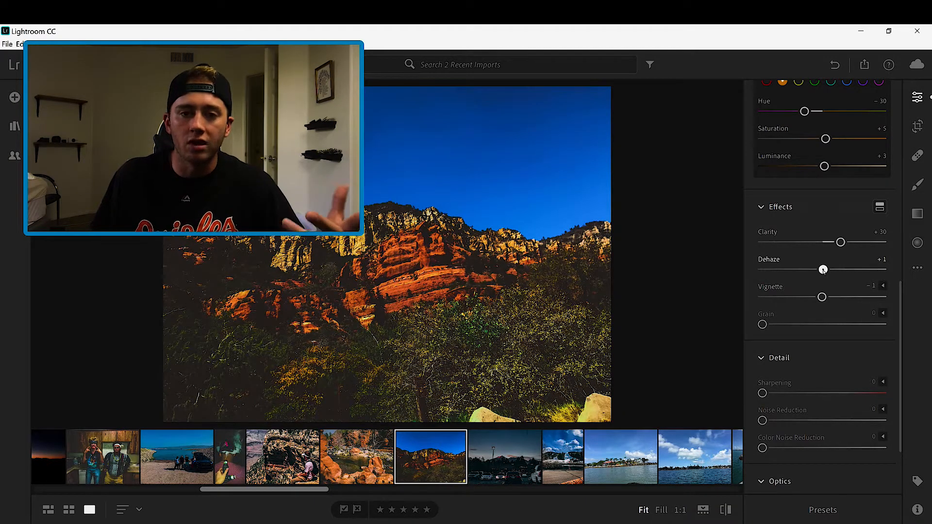
drag(824, 270, 908, 287)
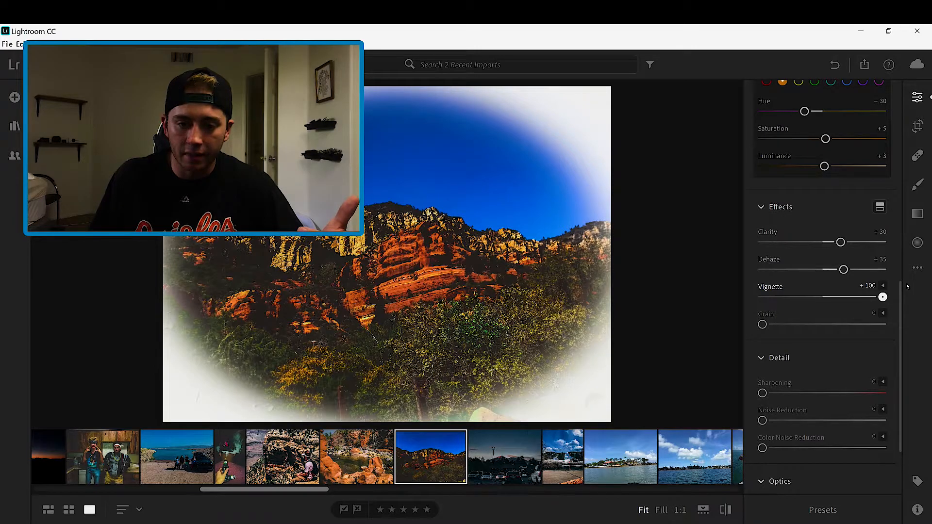
- Set the photo's Vignette to −6 and Grain to 52, and raise Sharpening to 51
drag(907, 287, 805, 272)
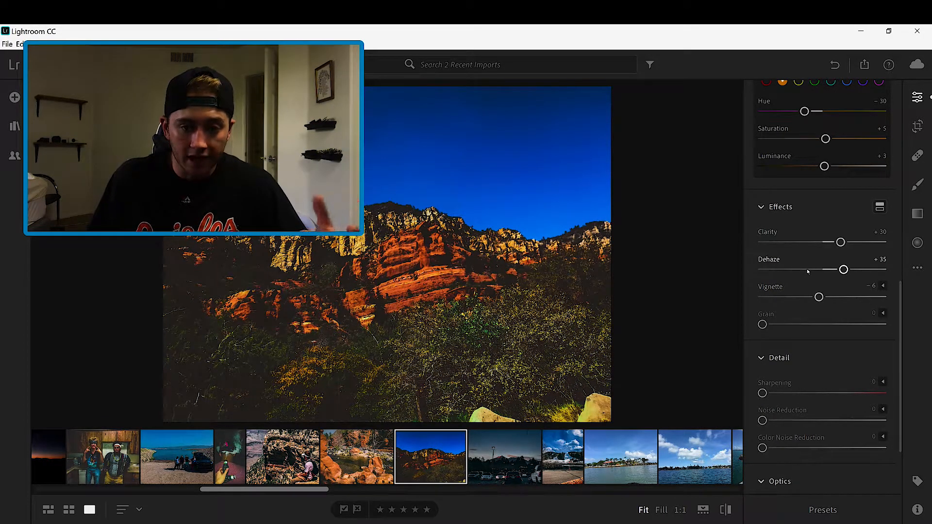
drag(762, 324, 905, 317)
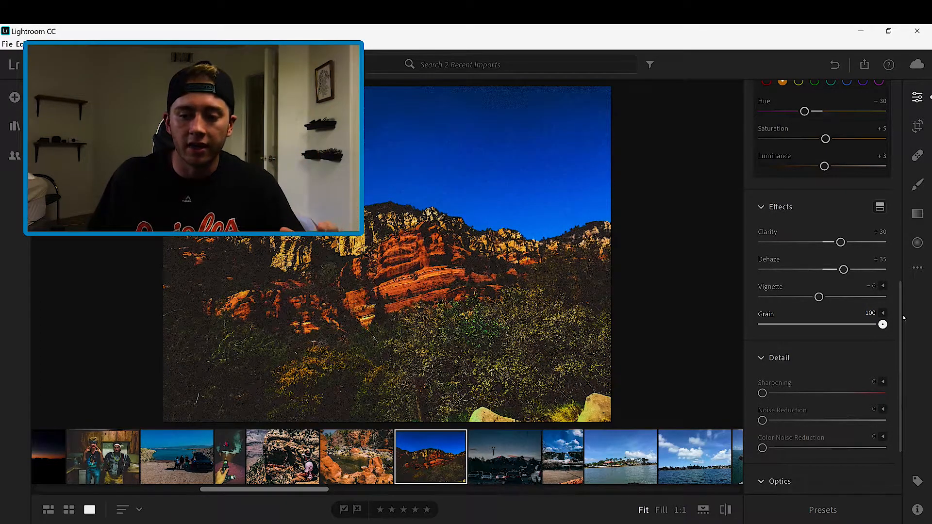
drag(883, 324, 816, 326)
scroll(766, 275, down, 2)
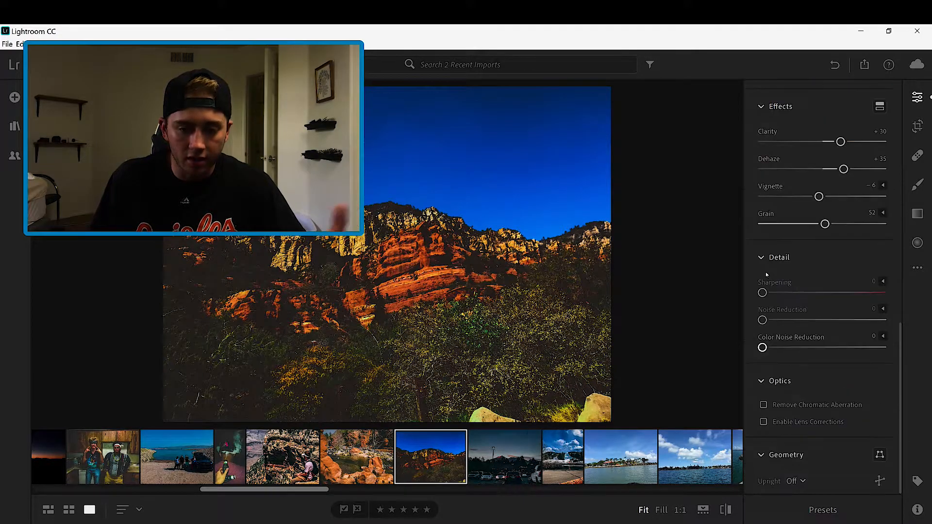
drag(762, 293, 883, 281)
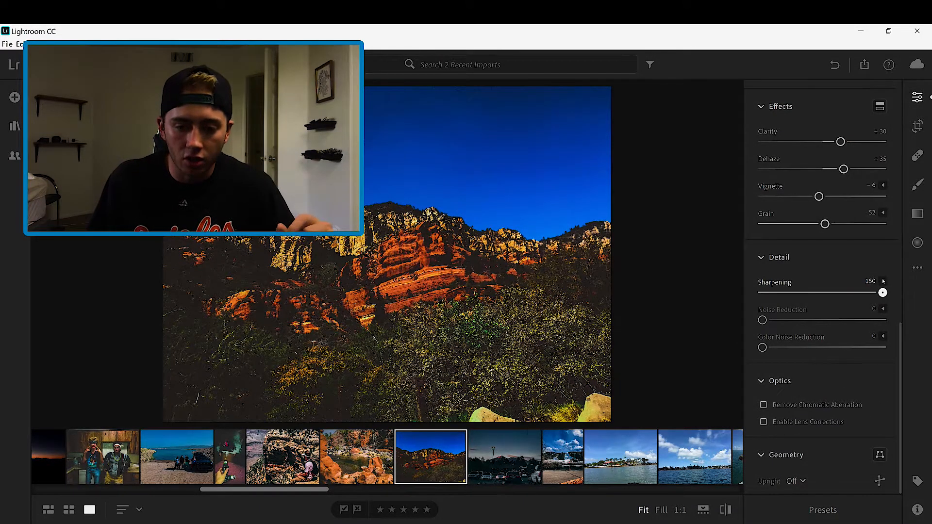
- Compare the finished edit with the original photo and review the adjustment settings
click(724, 508)
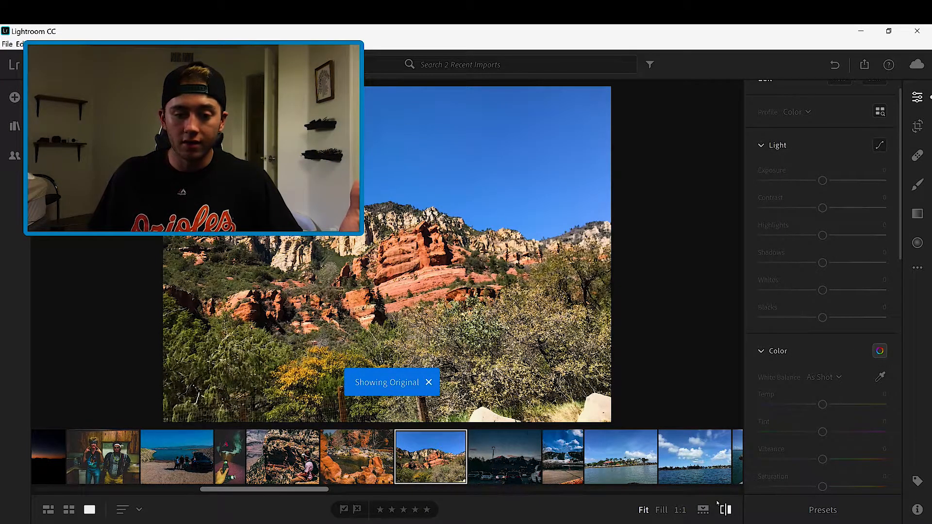
click(724, 509)
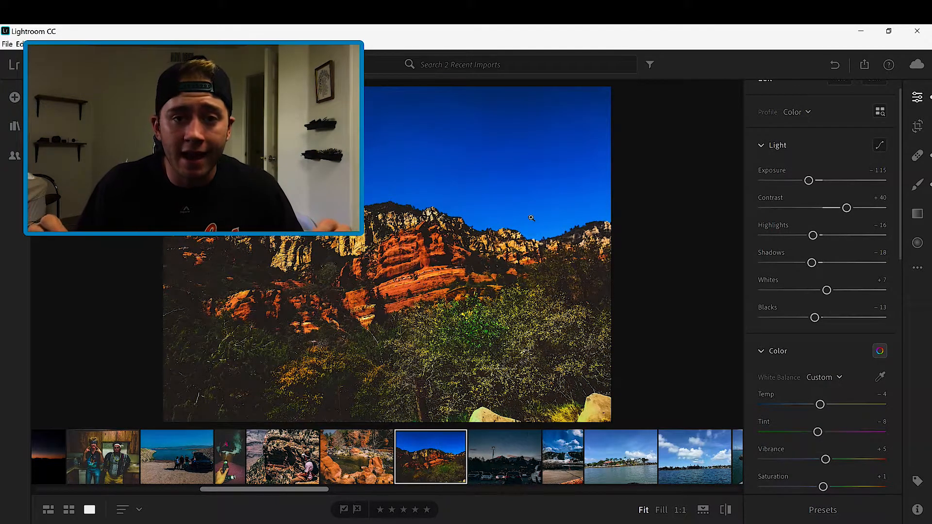
scroll(790, 200, down, 8)
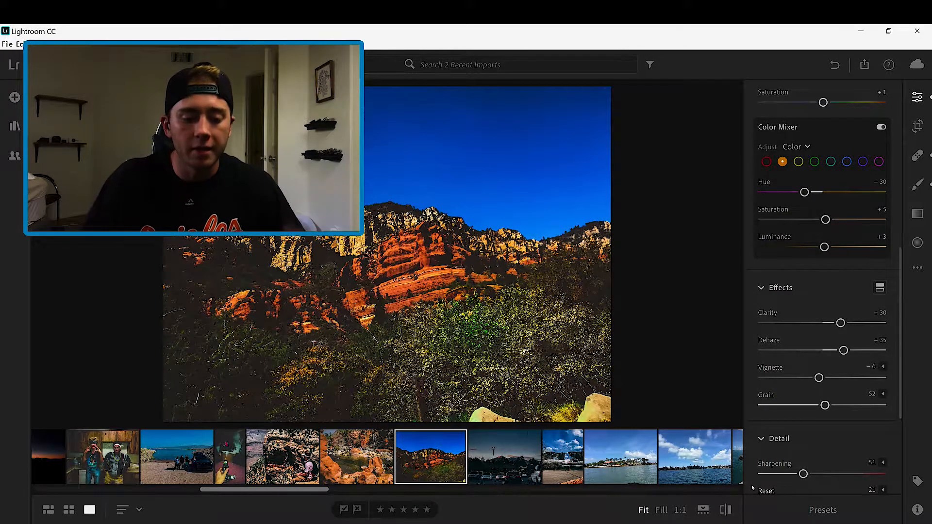
click(725, 508)
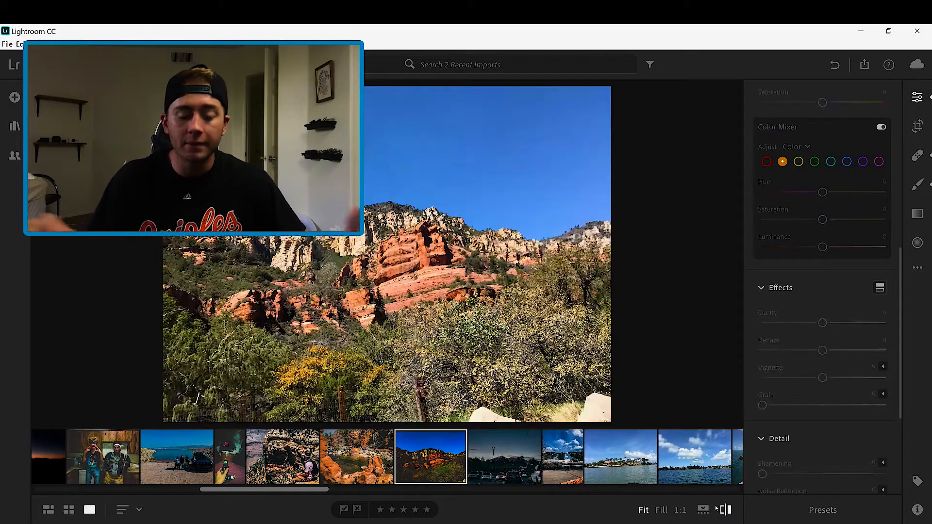